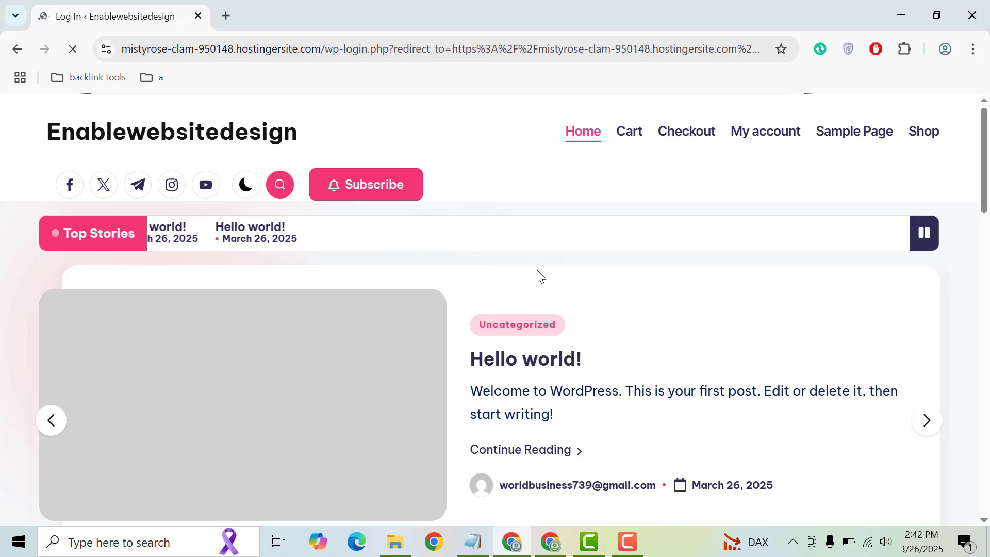
- Log in to WordPress with the administrator's email address and password
click(531, 284)
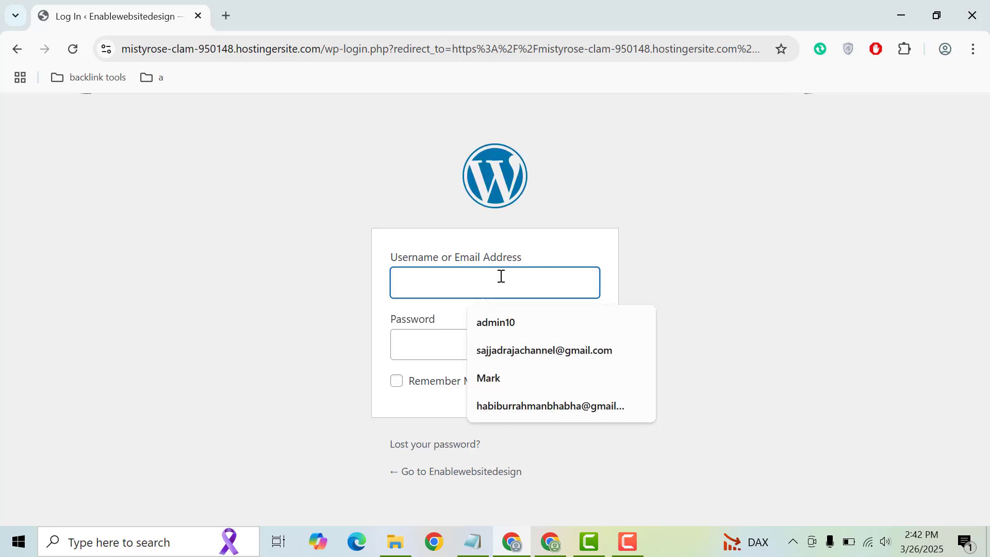
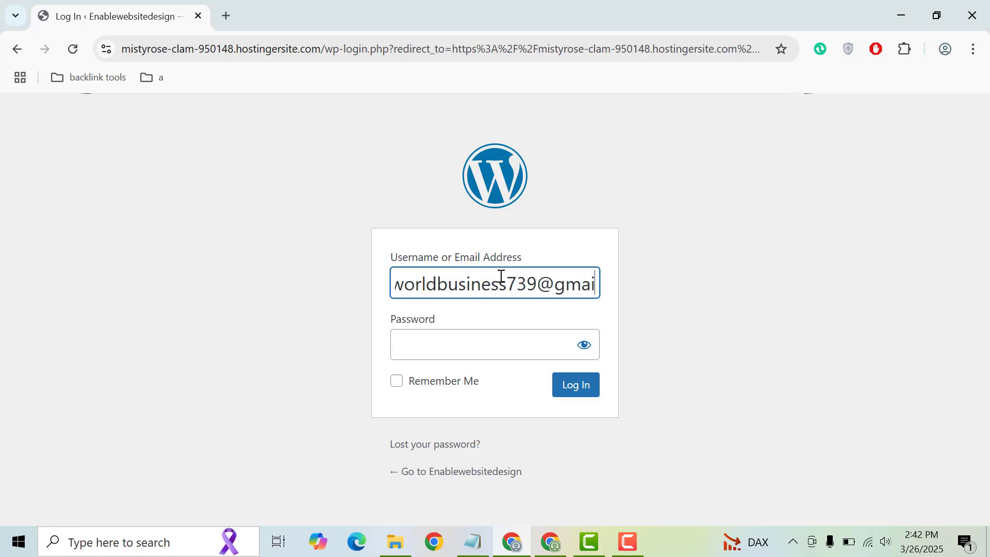
click(467, 339)
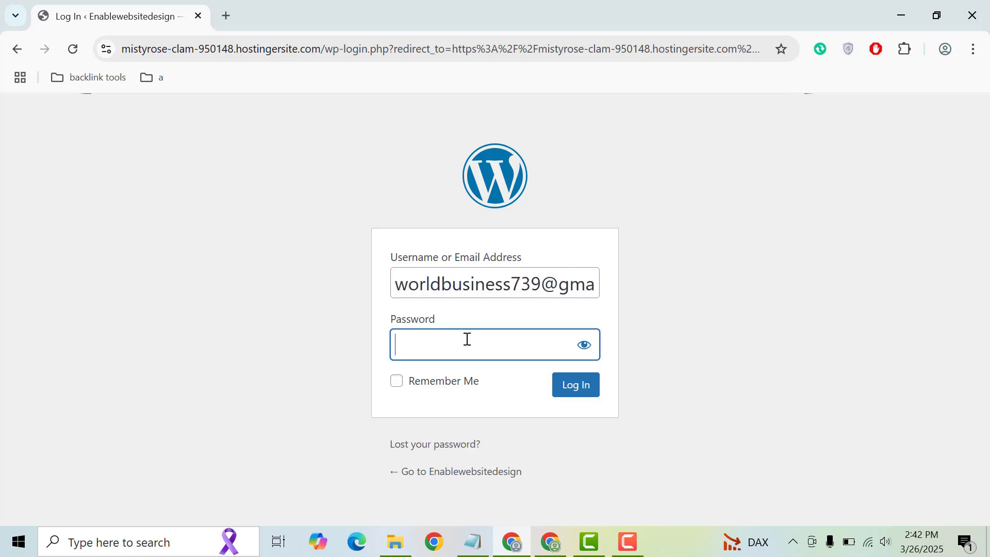
key(ctrl+v)
click(577, 394)
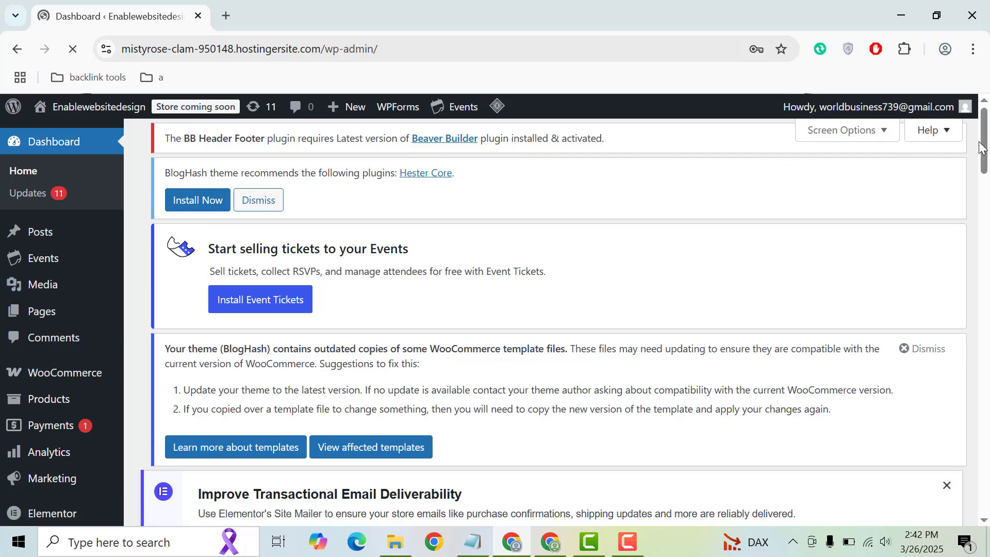
- Dismiss Chrome's breached-password warning, save the login, and go to Plugins > Add New Plugin
drag(984, 157, 981, 177)
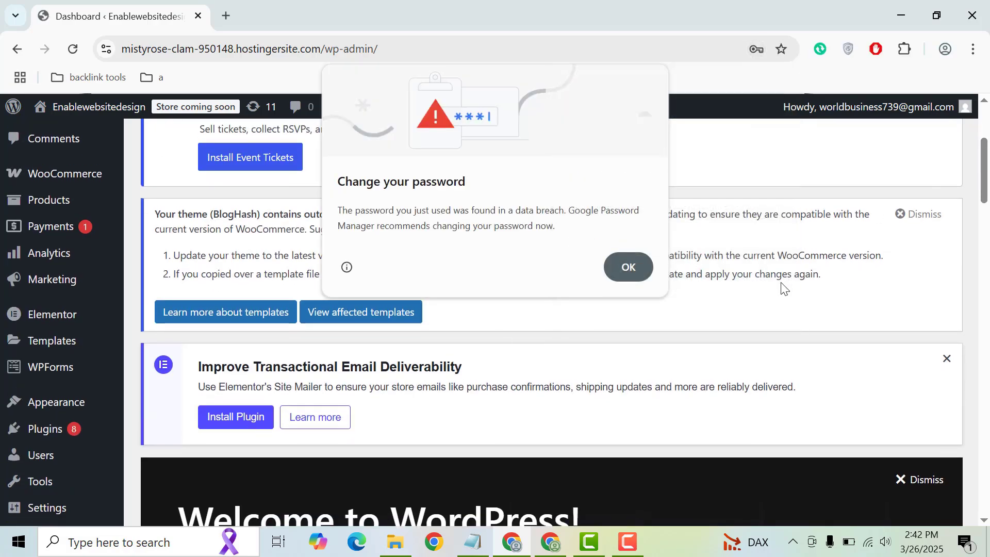
click(626, 268)
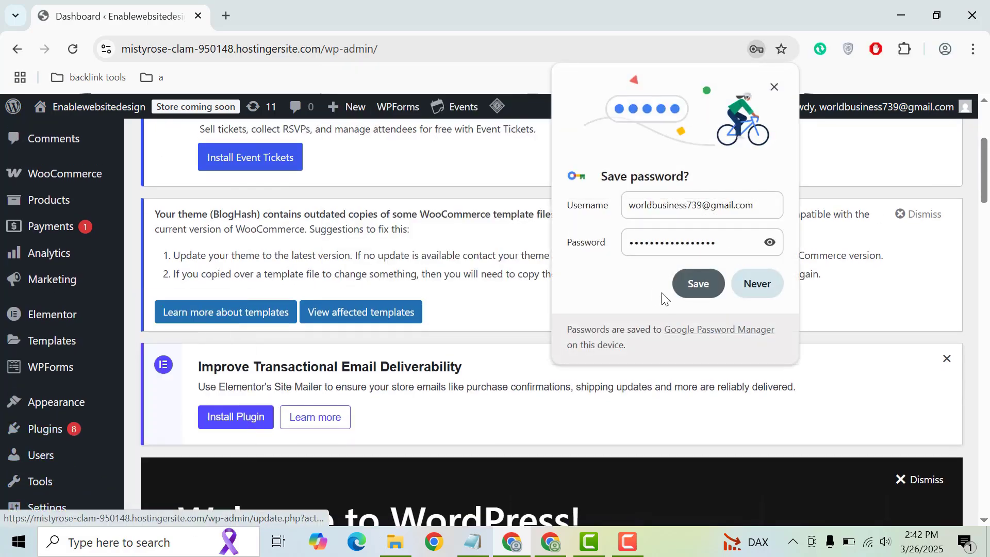
click(697, 284)
mouse_move(115, 430)
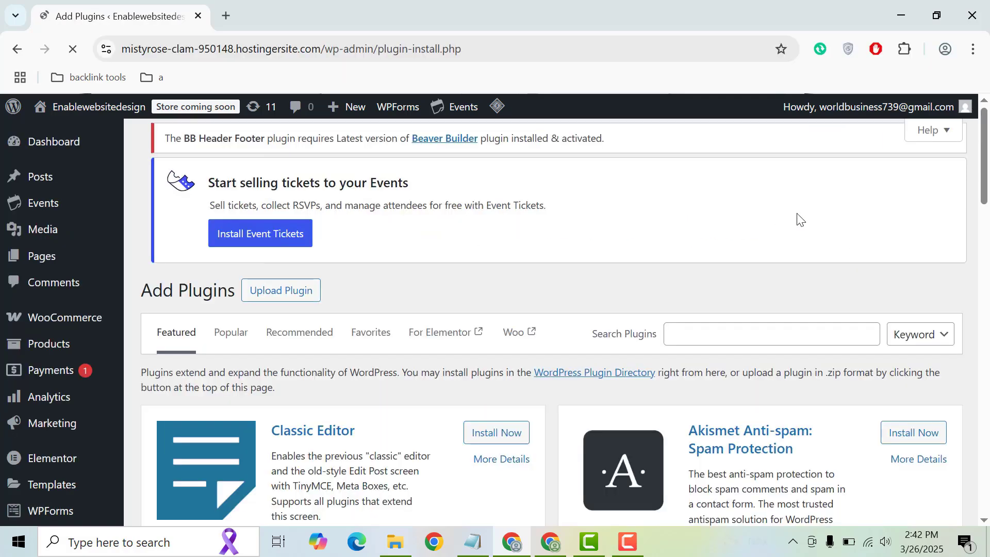
- Search the plugin directory for 'solid security'
mouse_move(985, 144)
mouse_down()
mouse_move(985, 189)
mouse_move(984, 137)
mouse_up()
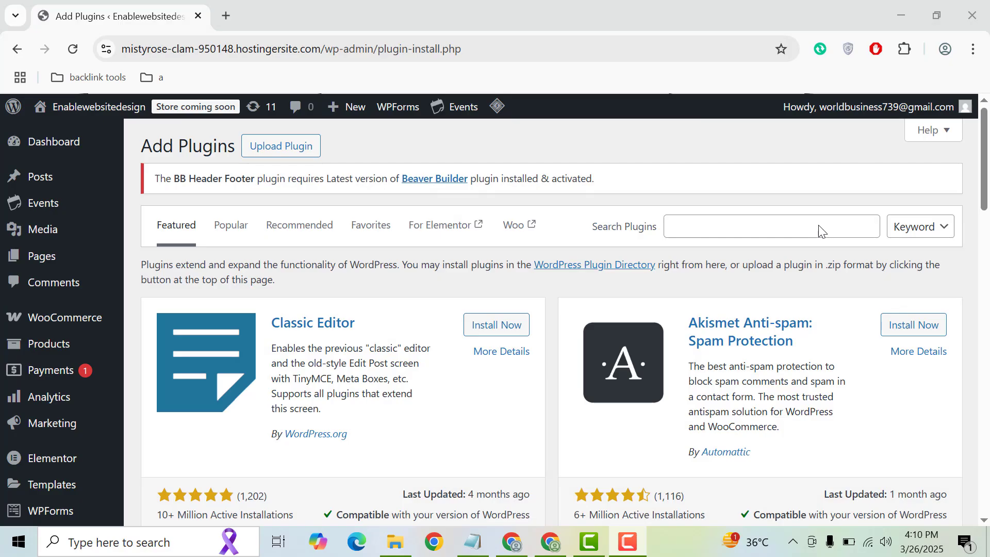
click(819, 225)
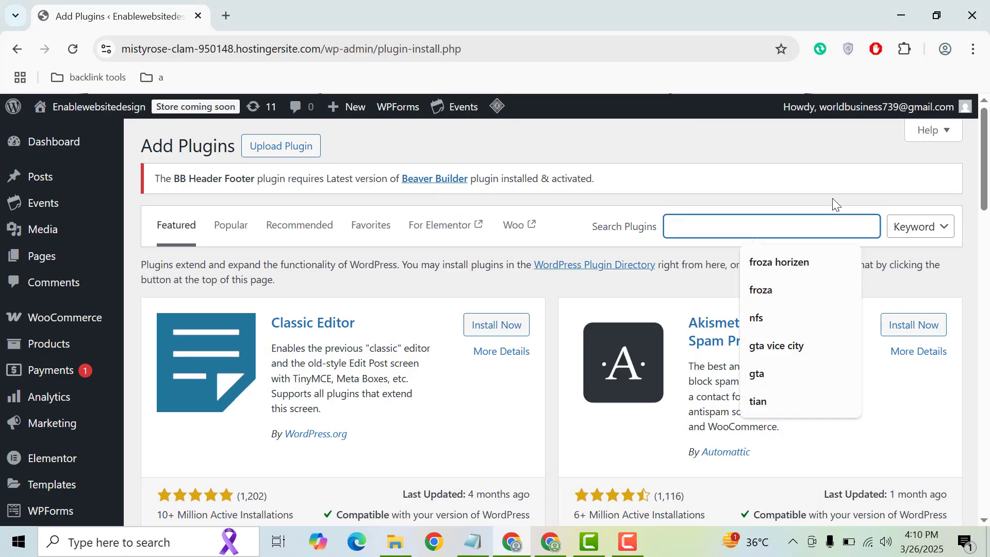
text(solid se)
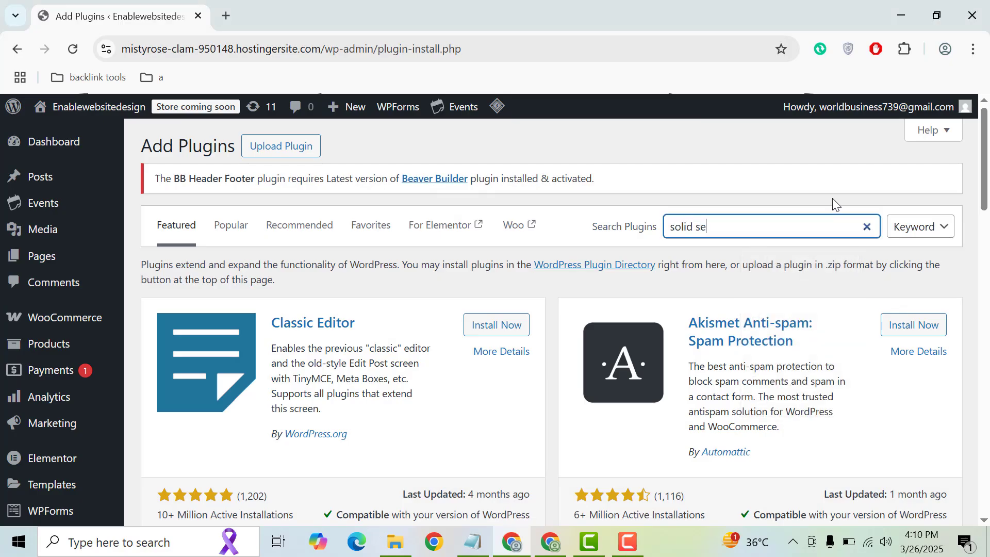
text(curity)
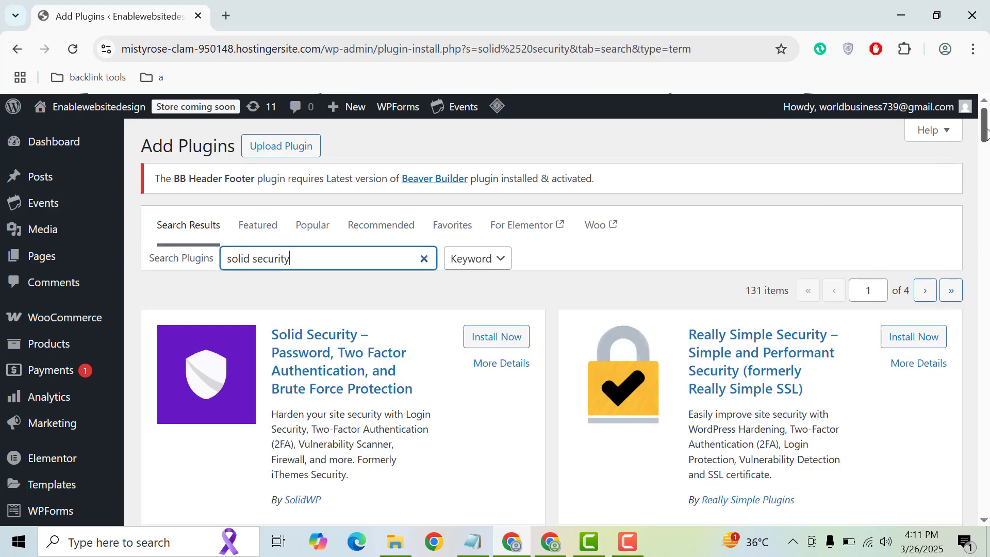
mouse_move(987, 138)
mouse_down()
mouse_move(986, 161)
mouse_move(986, 140)
mouse_up()
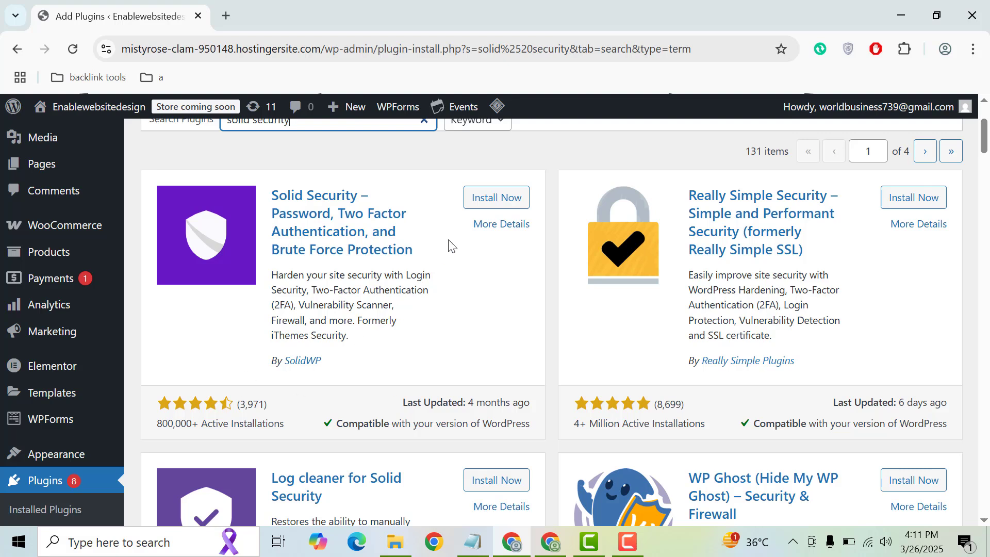
- Install the Solid Security plugin by SolidWP and activate it
click(472, 199)
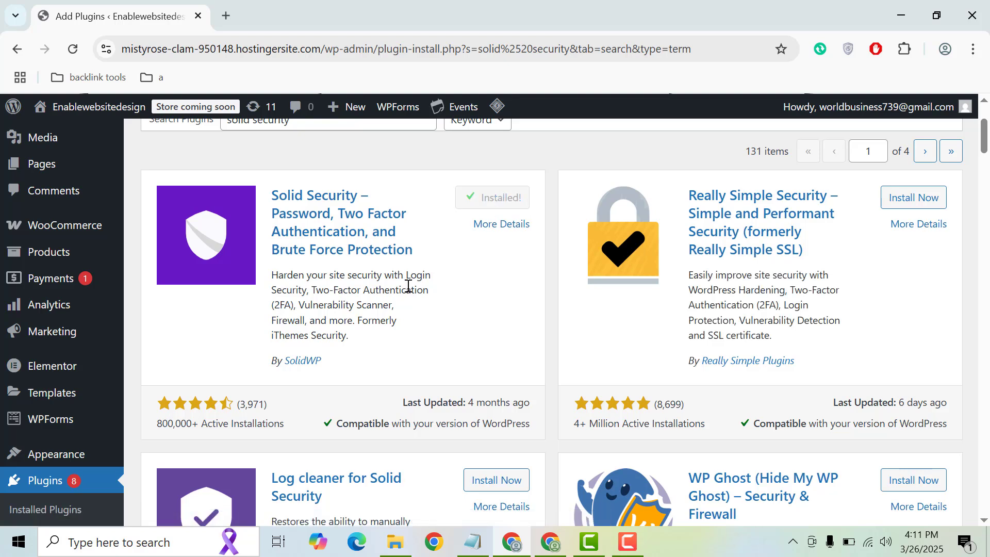
drag(273, 336, 377, 325)
click(310, 332)
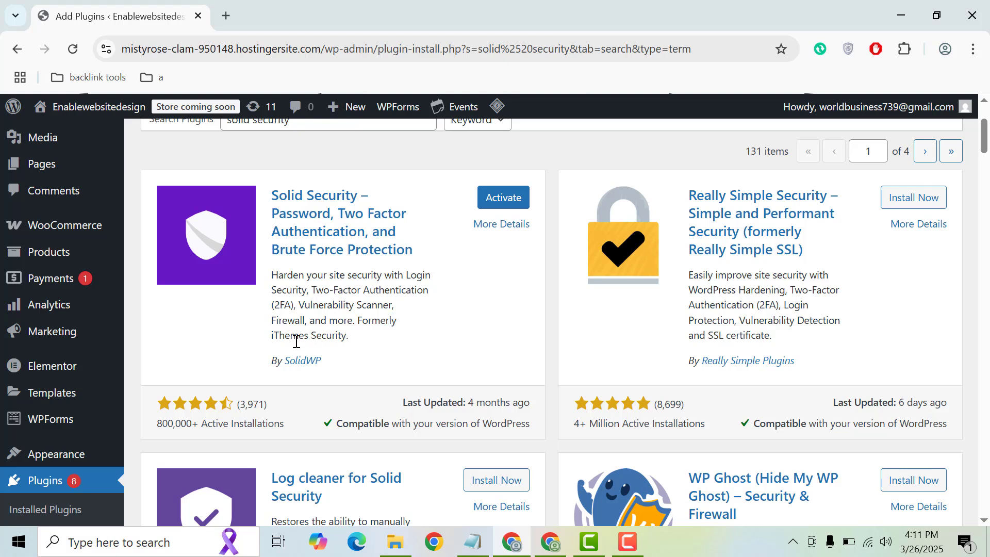
click(504, 199)
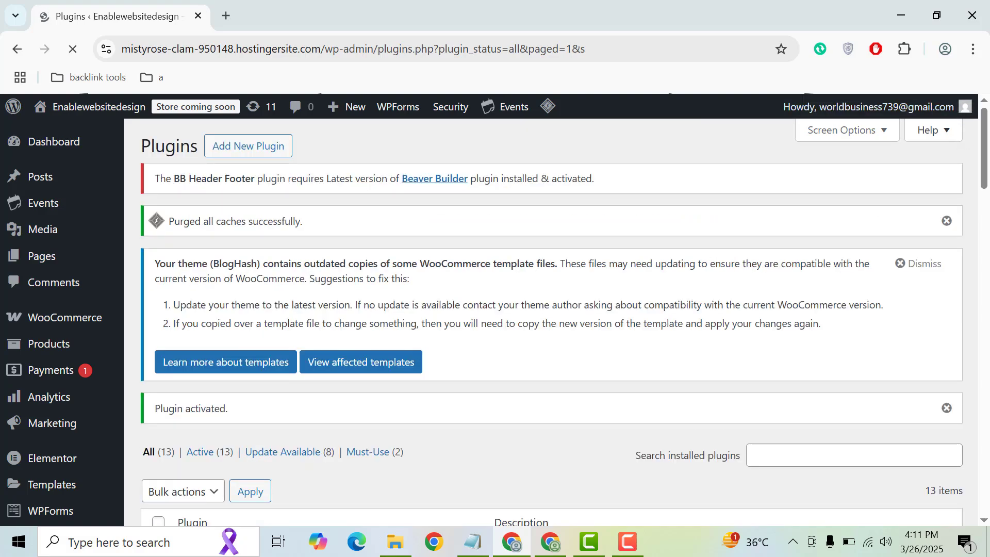
- Launch Solid Security's Setup from the Security menu in the admin sidebar
drag(985, 137, 988, 233)
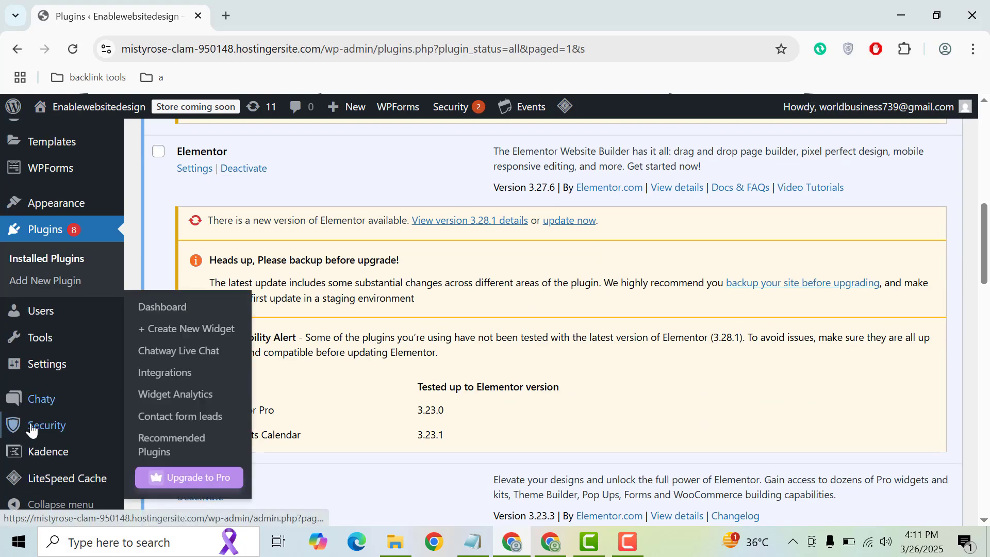
mouse_move(42, 431)
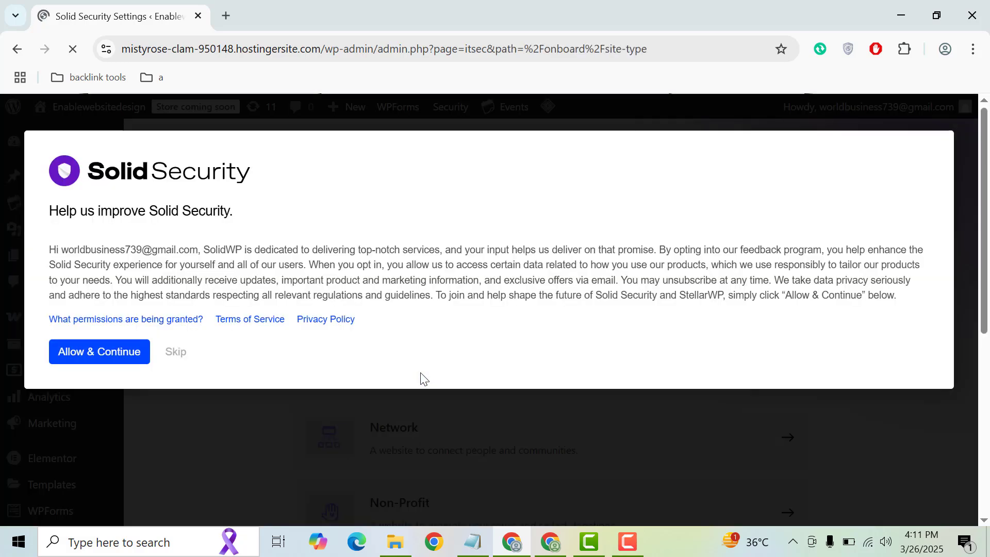
- Skip the 'Help us improve Solid Security' opt-in and scroll down to the site-type cards
click(179, 355)
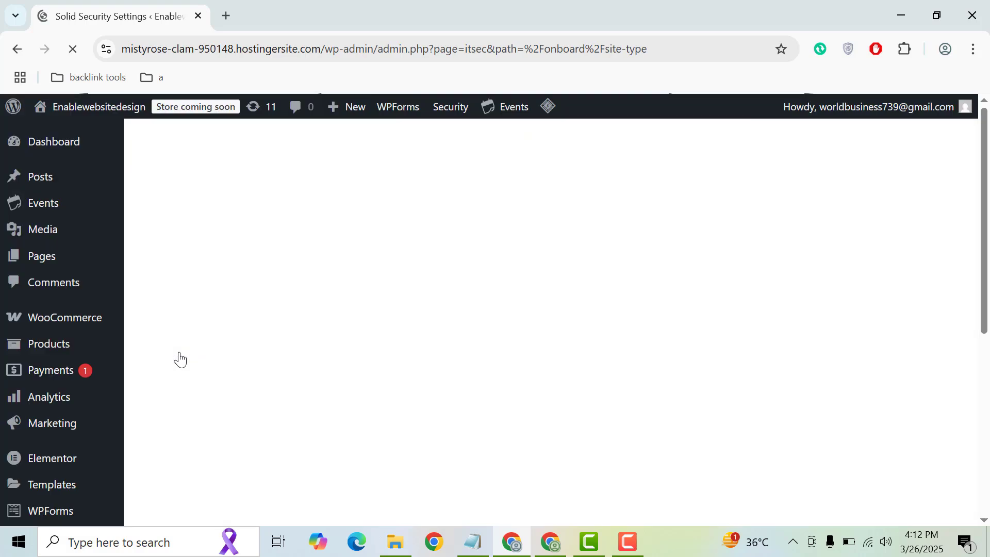
drag(986, 254, 985, 405)
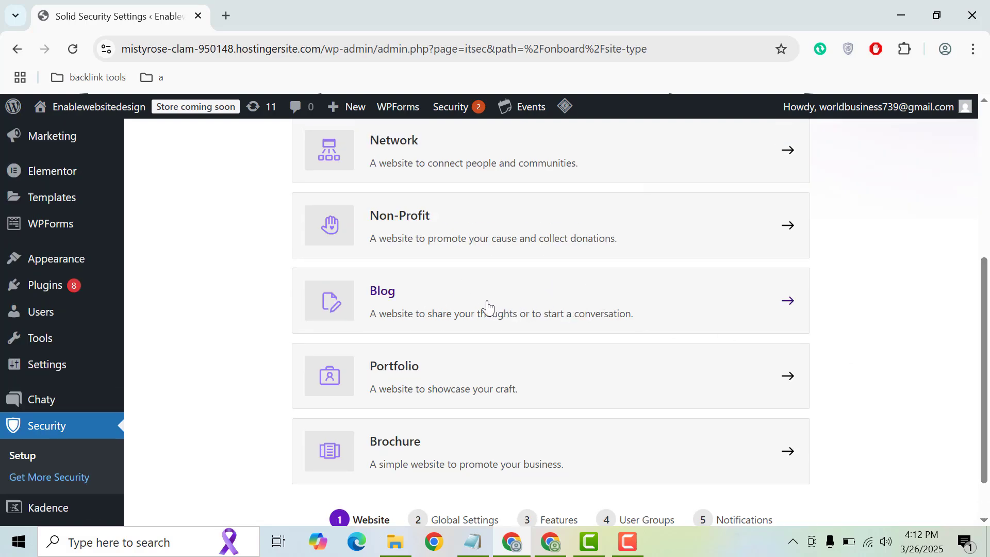
click(545, 295)
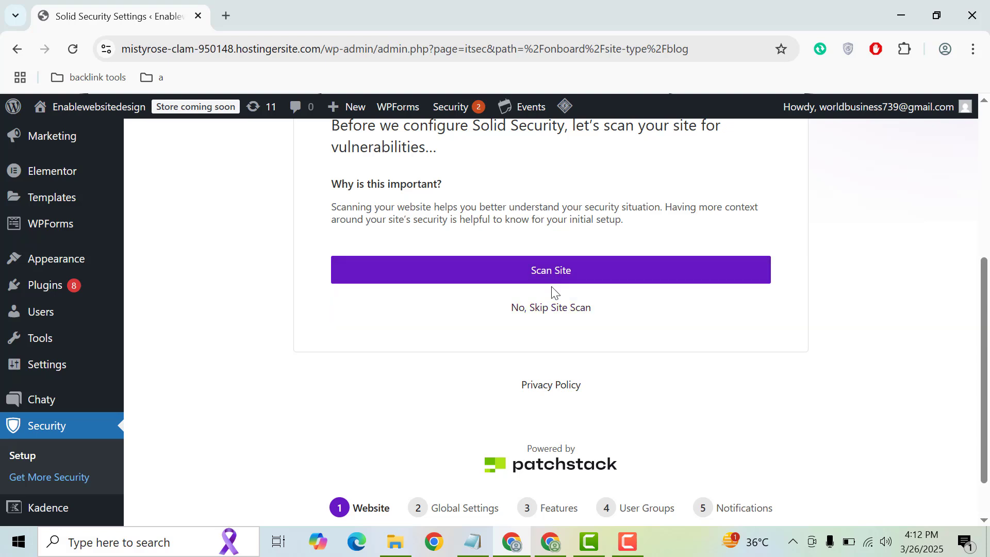
click(555, 279)
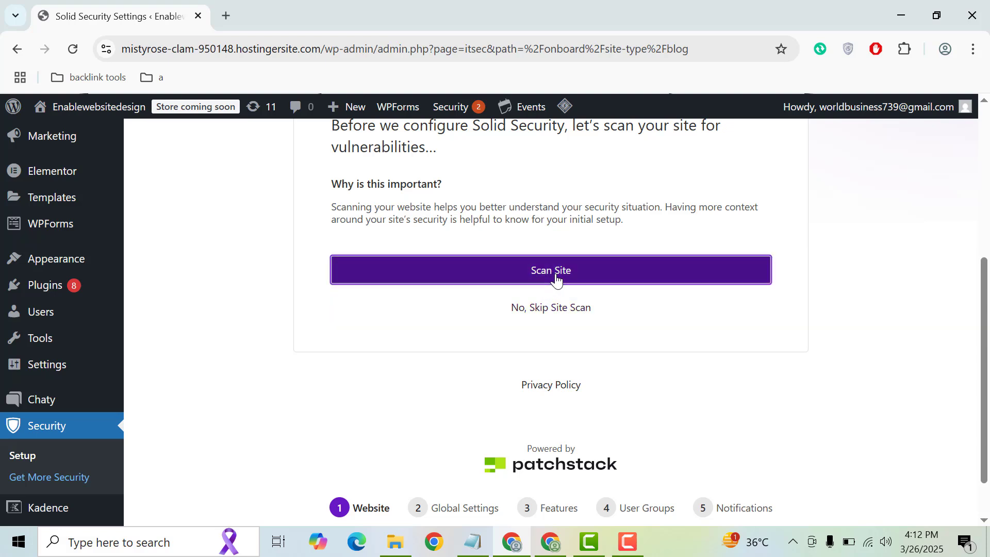
scroll(968, 330, up, 2)
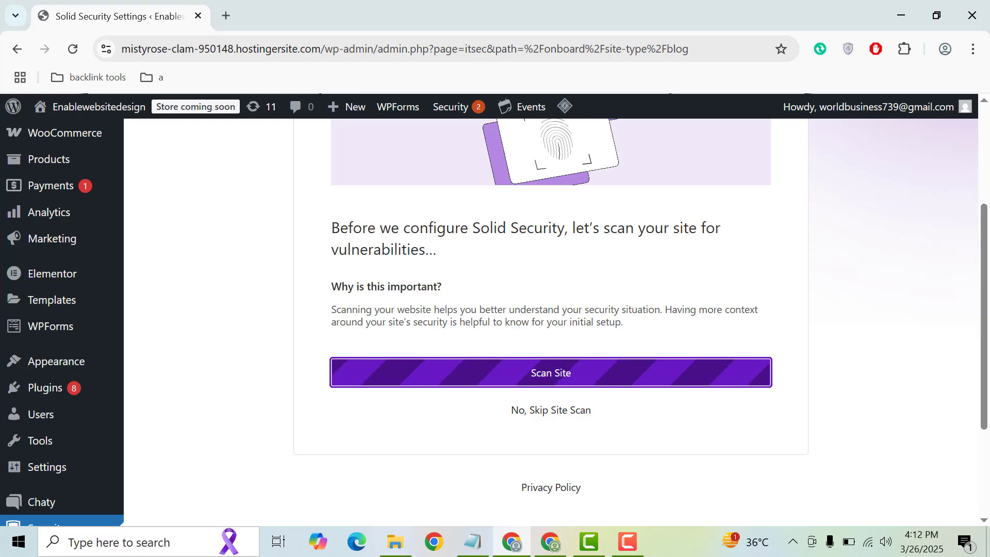
scroll(978, 278, up, 3)
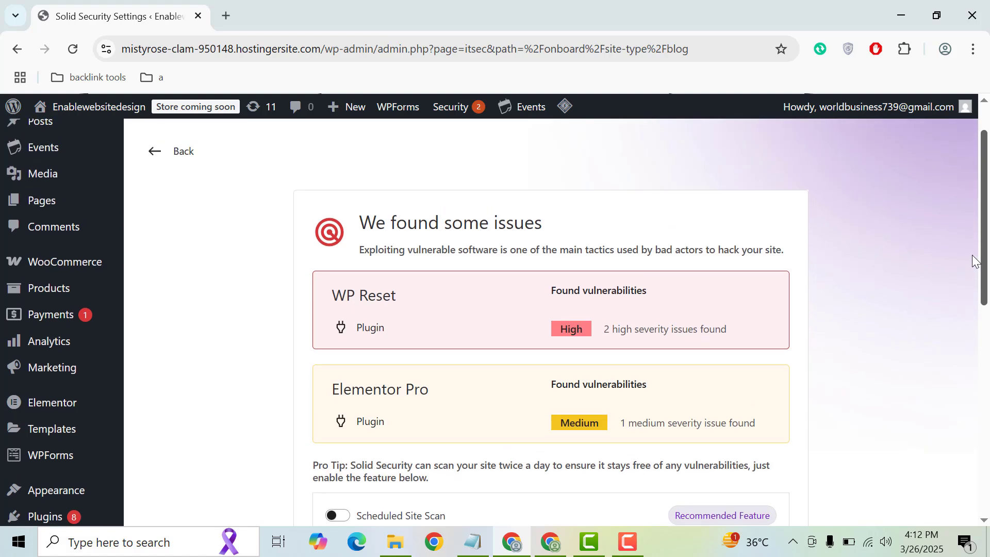
scroll(977, 283, down, 1)
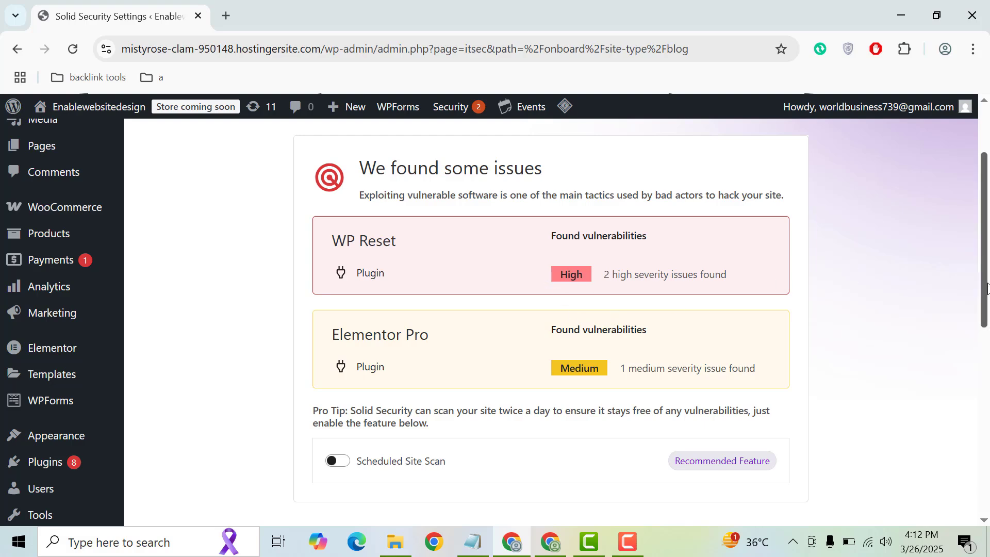
drag(984, 266, 986, 323)
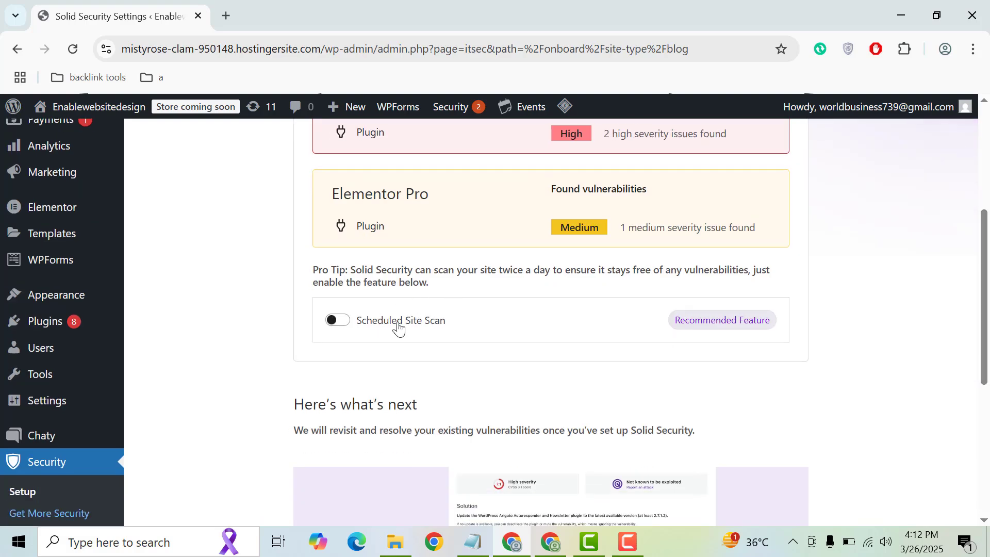
scroll(892, 320, down, 6)
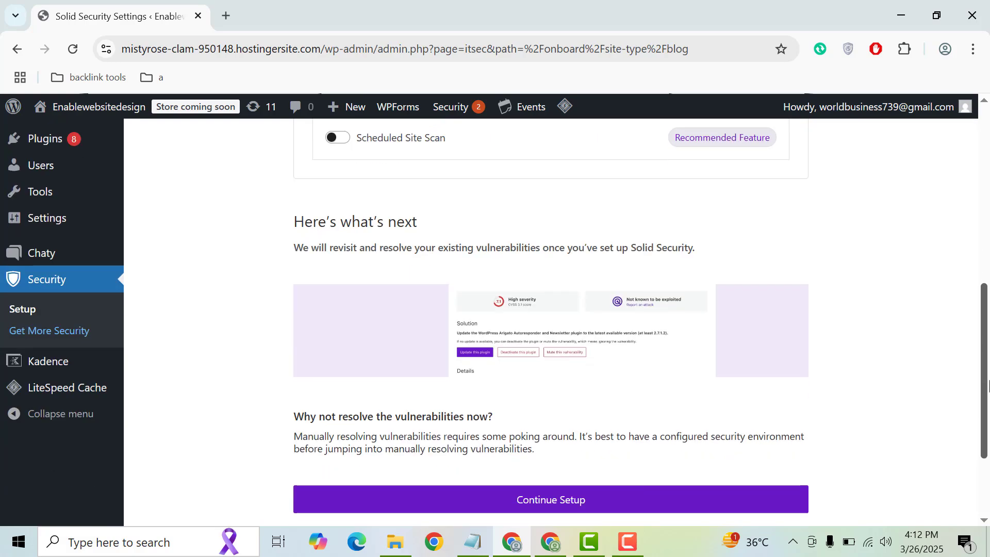
- Continue into setup and accept the Local Brute Force protection
click(587, 394)
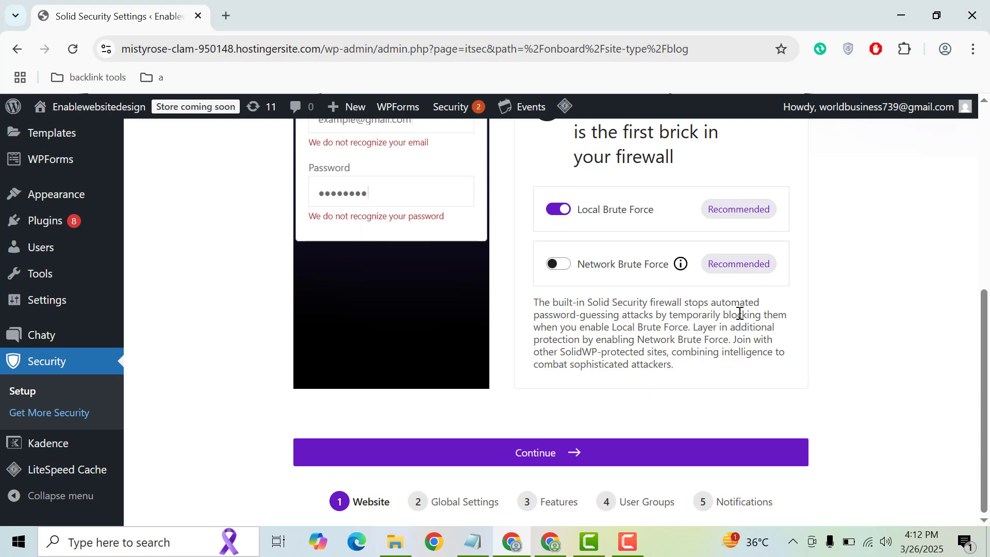
scroll(985, 382, up, 1)
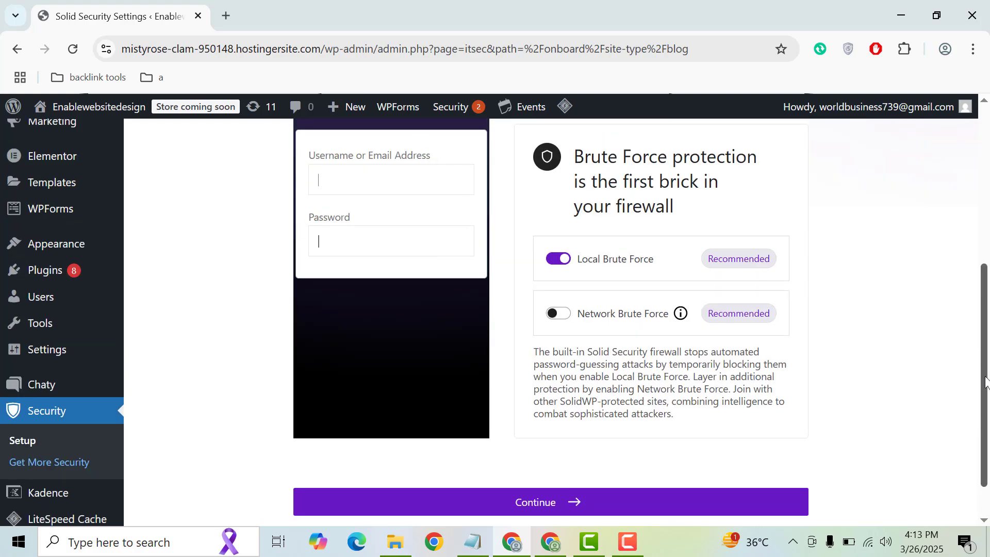
mouse_move(986, 378)
mouse_down()
mouse_move(982, 338)
mouse_move(981, 367)
mouse_up()
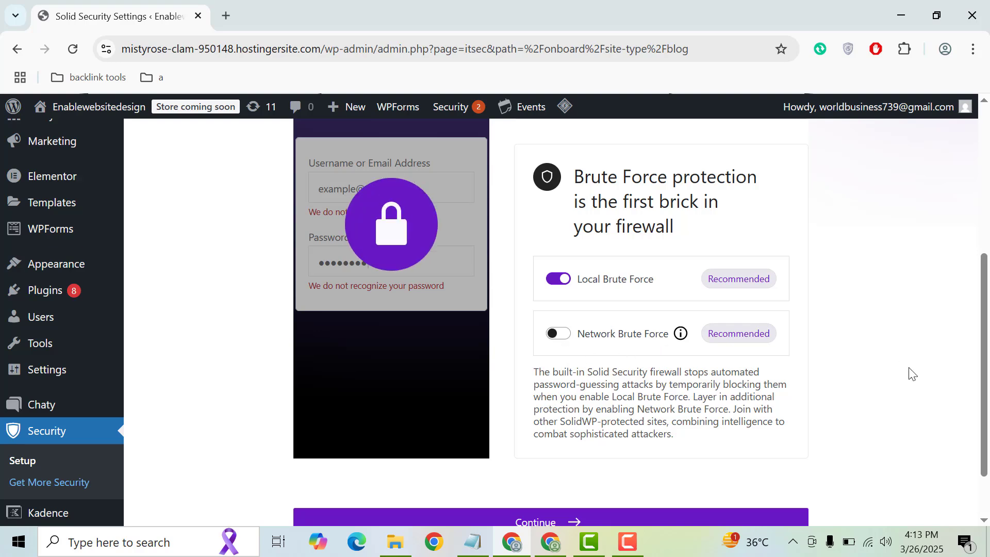
scroll(715, 358, down, 1)
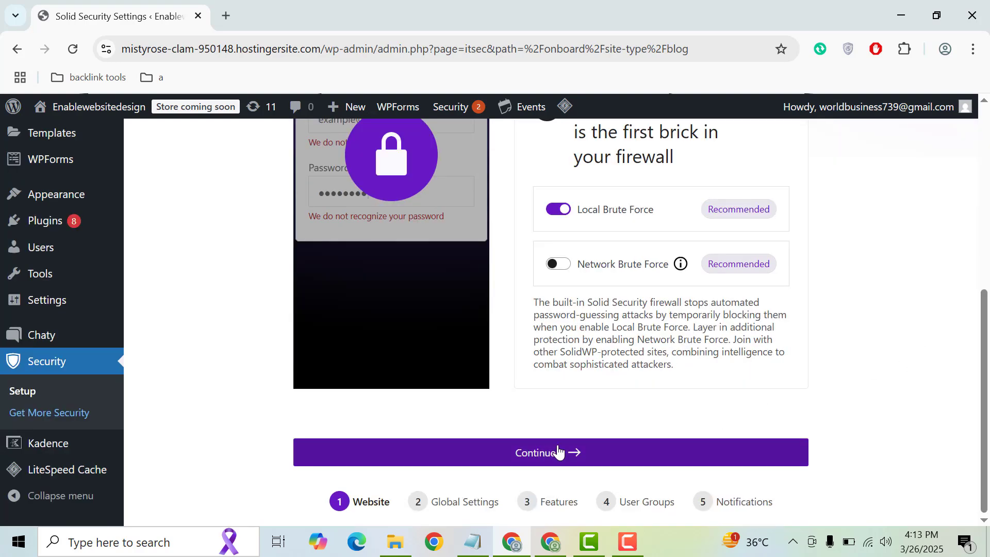
click(546, 453)
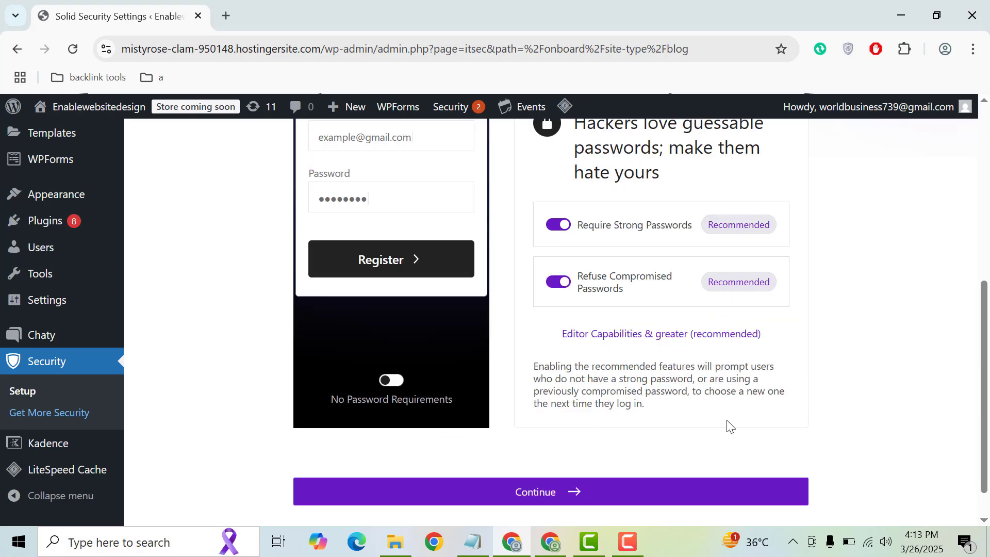
- Accept the strong and uncompromised password requirements to reach the two-factor step
scroll(977, 330, up, 3)
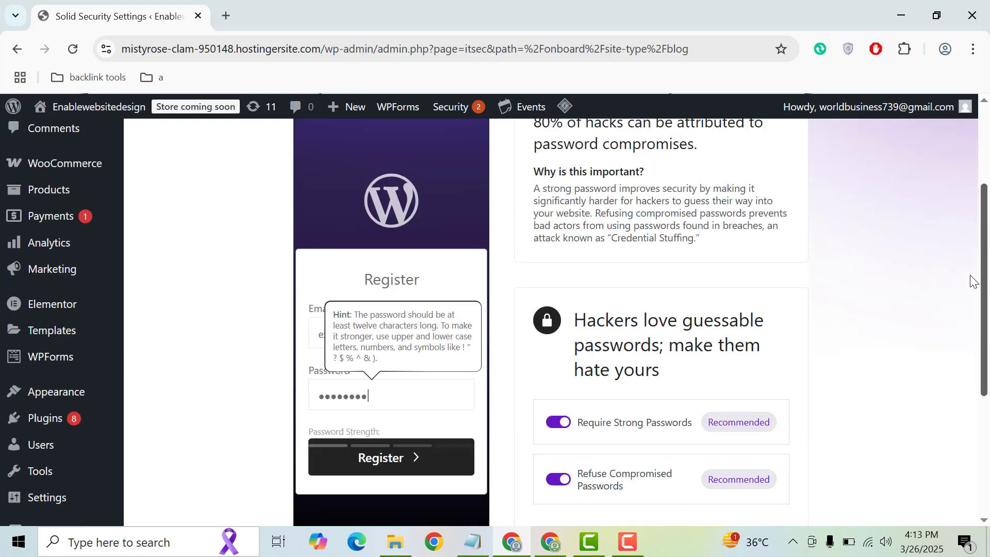
scroll(974, 320, down, 1)
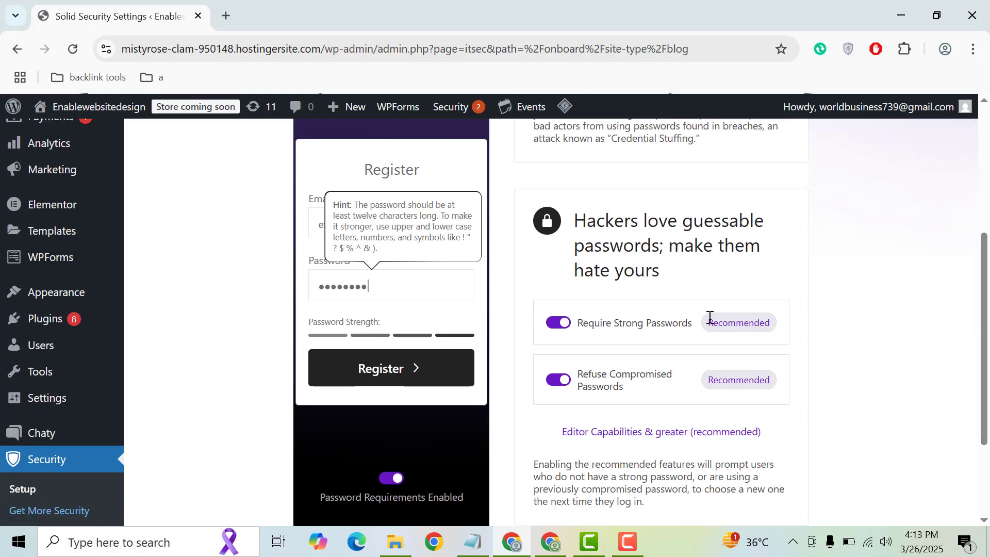
scroll(975, 361, down, 3)
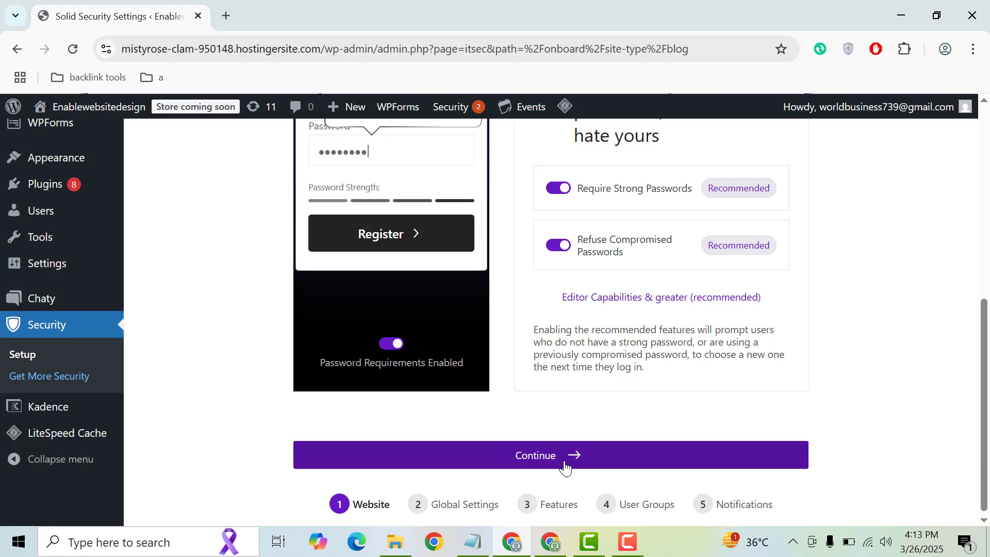
click(524, 463)
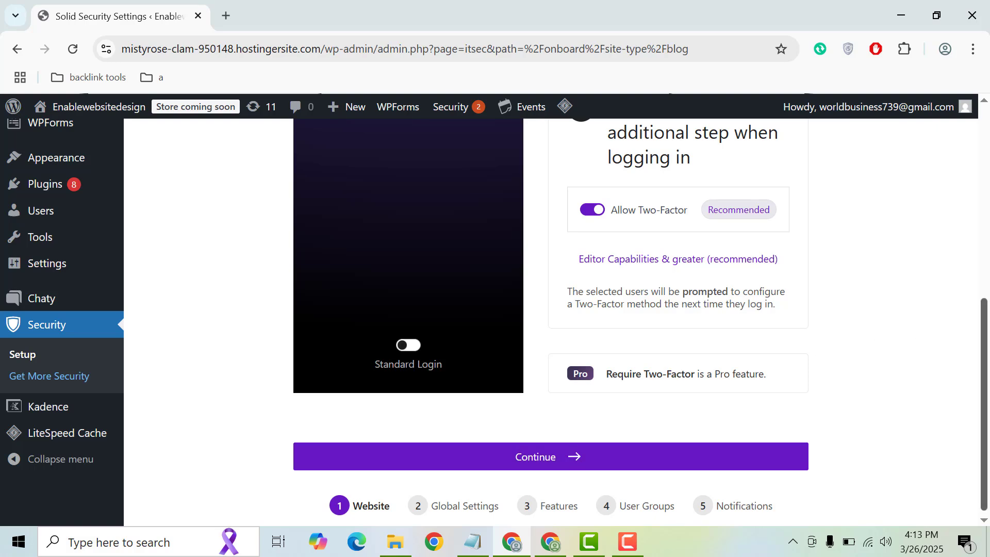
scroll(975, 320, up, 2)
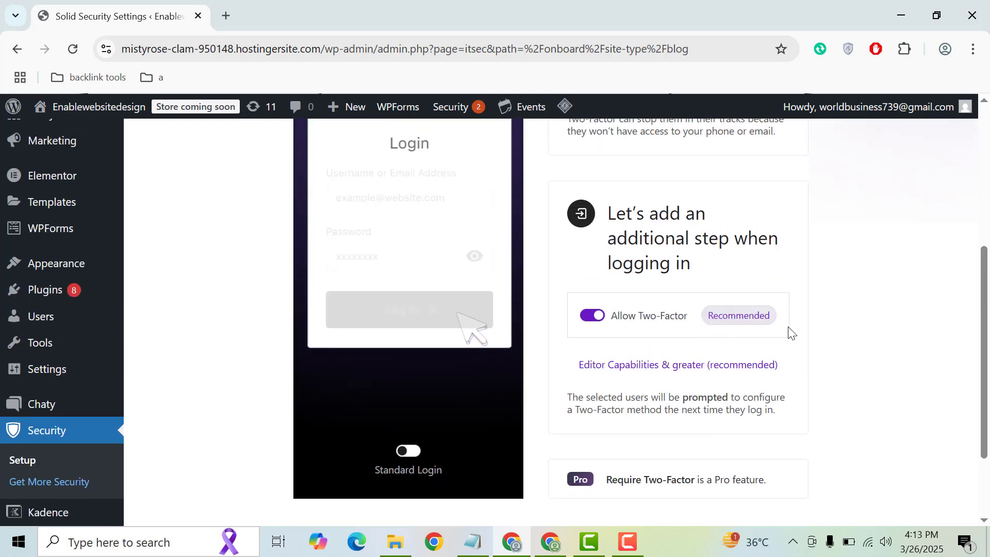
scroll(743, 330, down, 2)
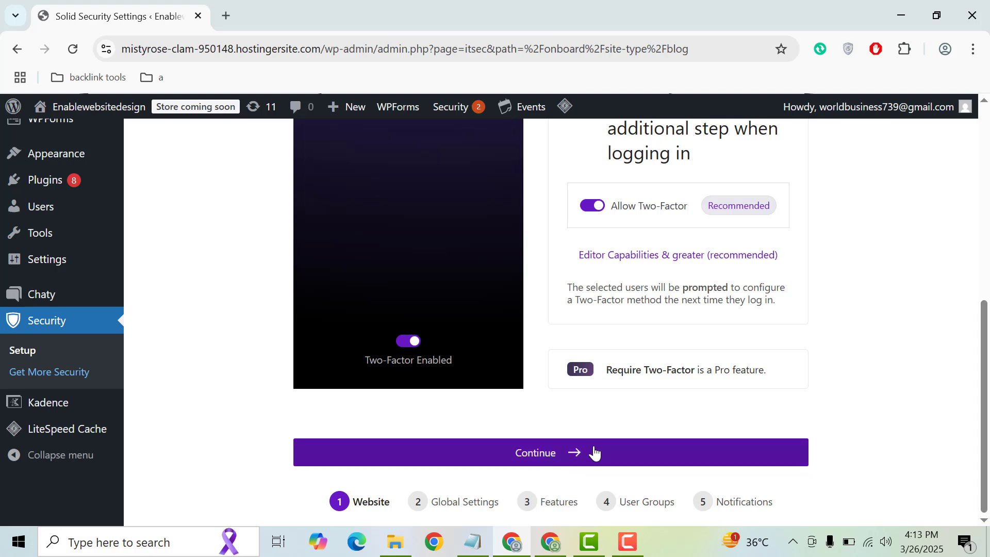
- Accept the two-factor settings, choose My Own Website and enable Security Check Pro
click(540, 453)
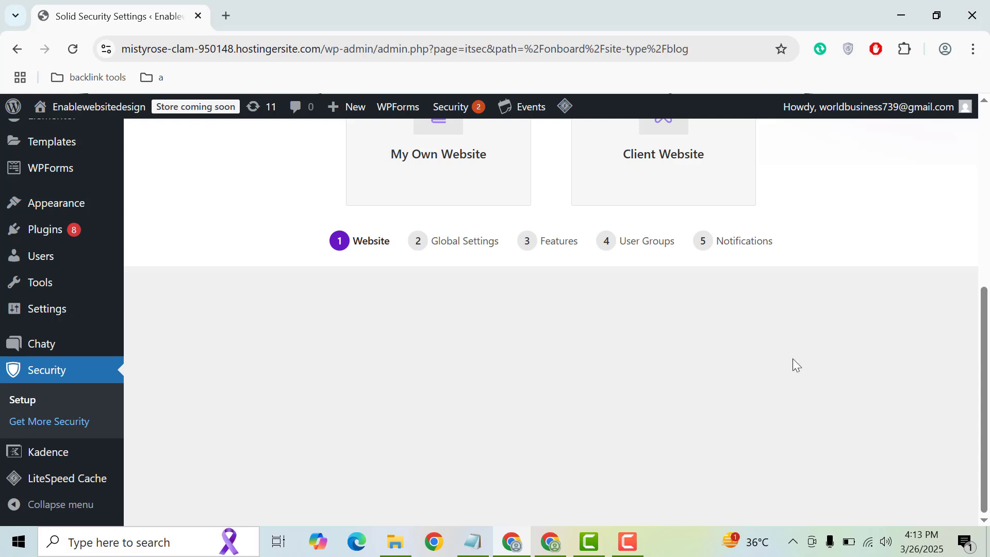
scroll(794, 360, up, 3)
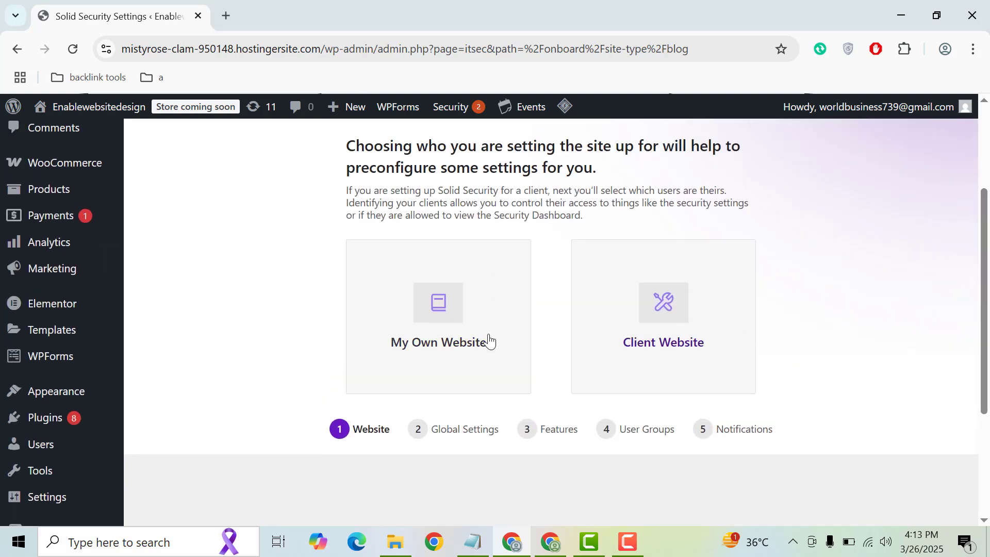
click(391, 343)
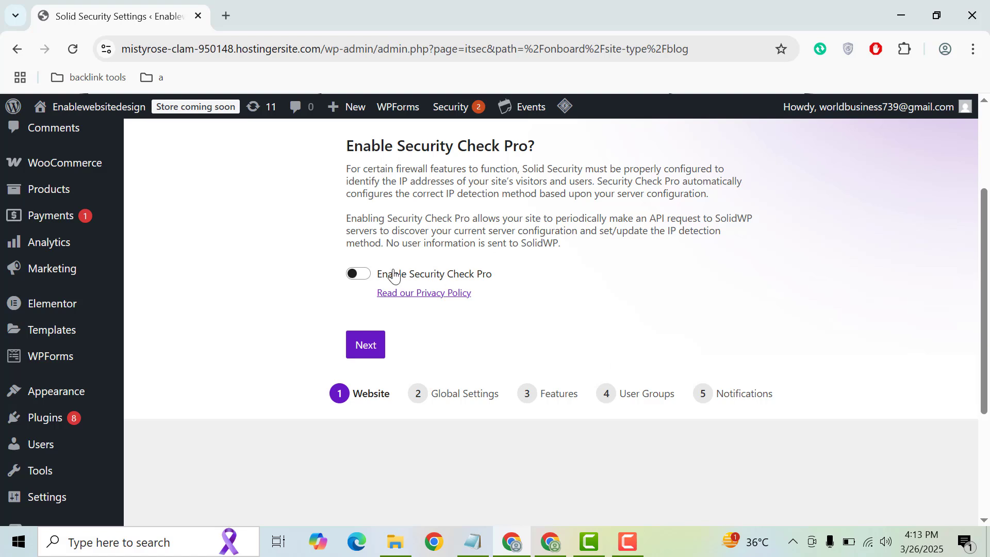
click(360, 275)
- Accept the default Global Settings and continue to Features
click(371, 338)
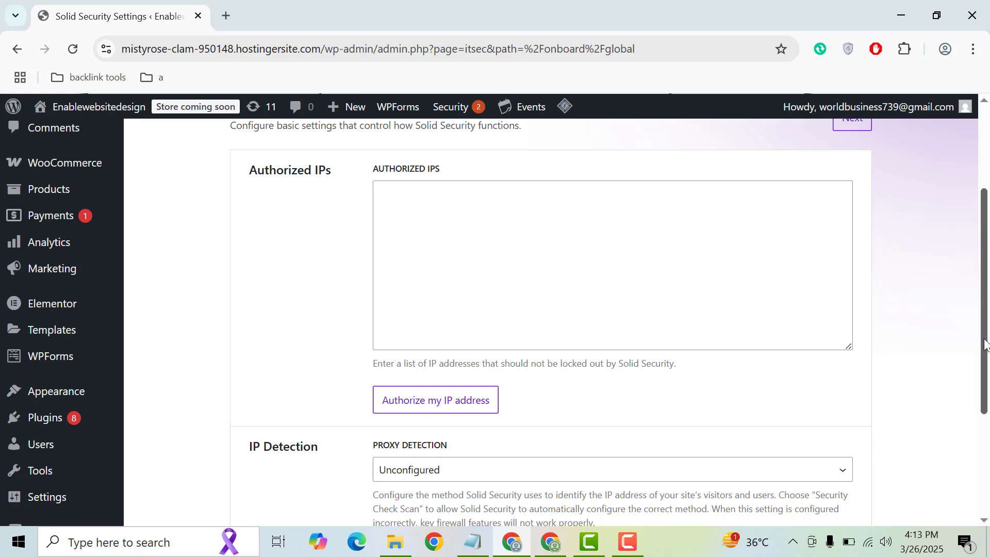
scroll(985, 384, down, 3)
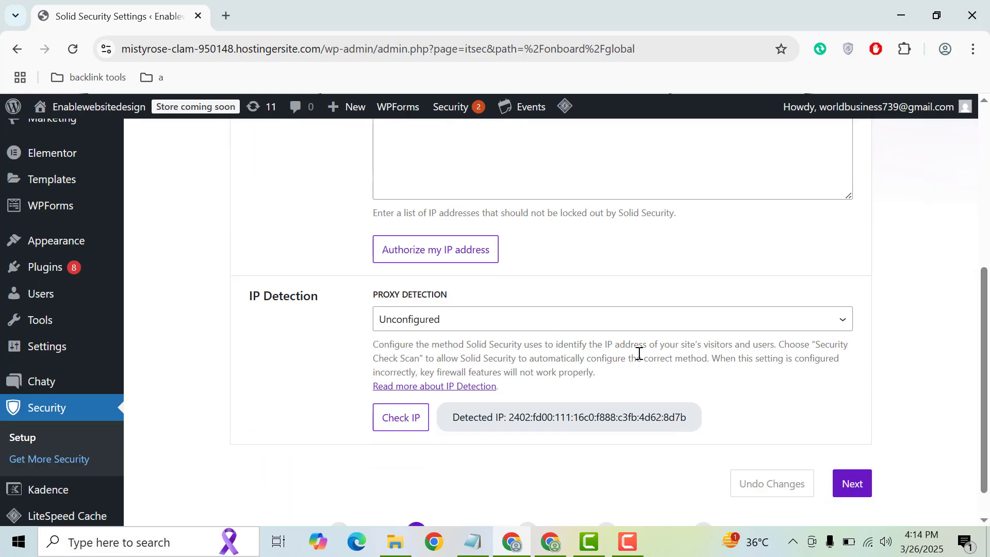
click(847, 488)
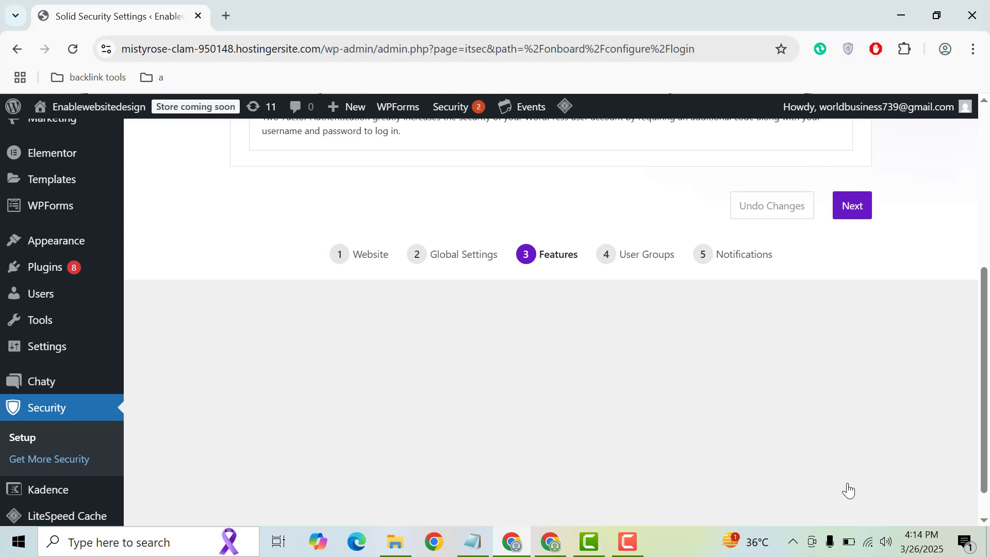
- Keep Two-Factor in Features, then adopt Default User Groups with the Administrators group's settings
scroll(967, 331, up, 4)
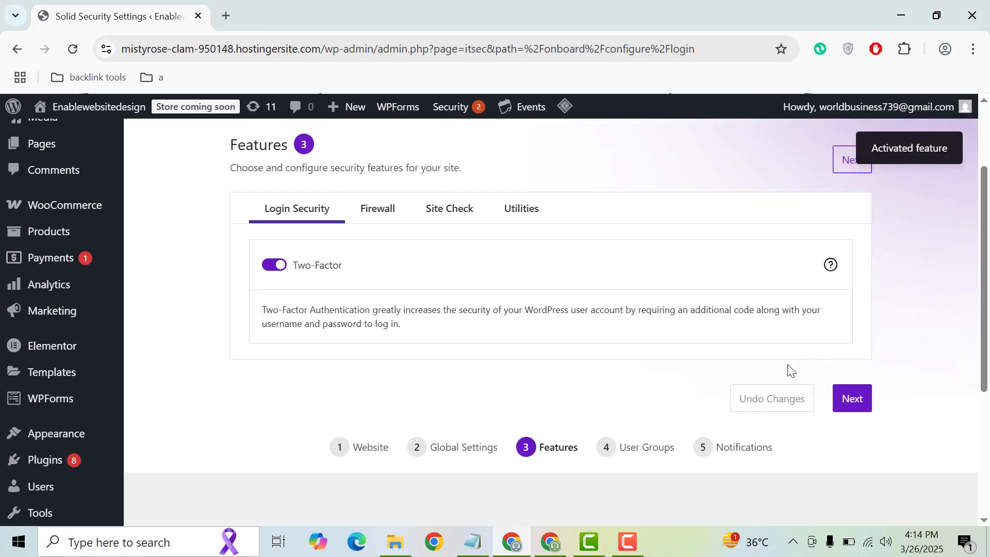
click(853, 406)
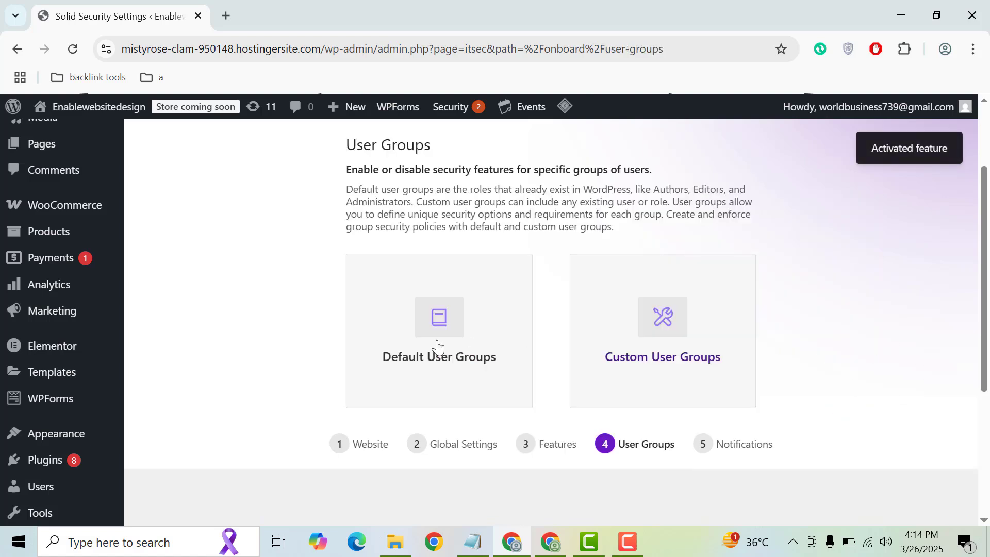
click(454, 316)
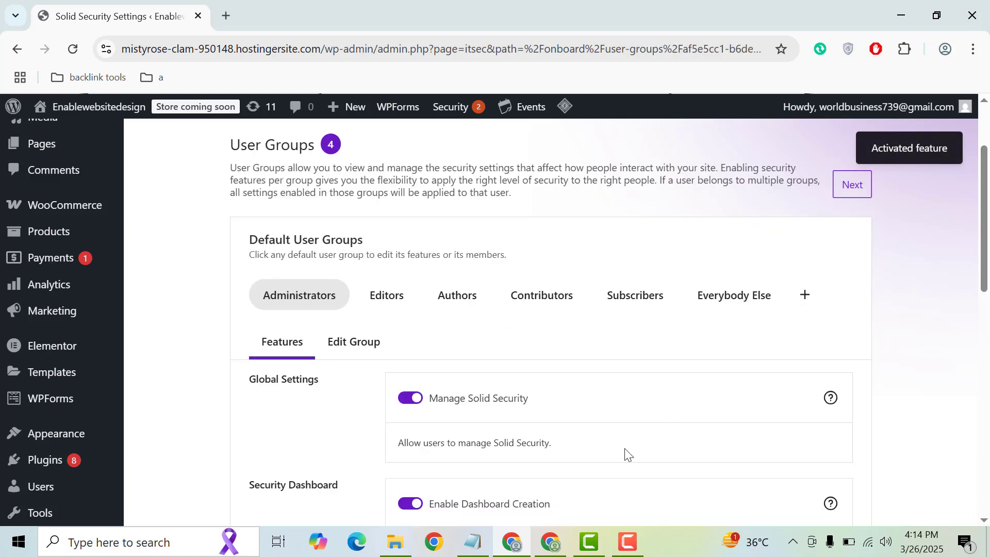
scroll(744, 328, down, 5)
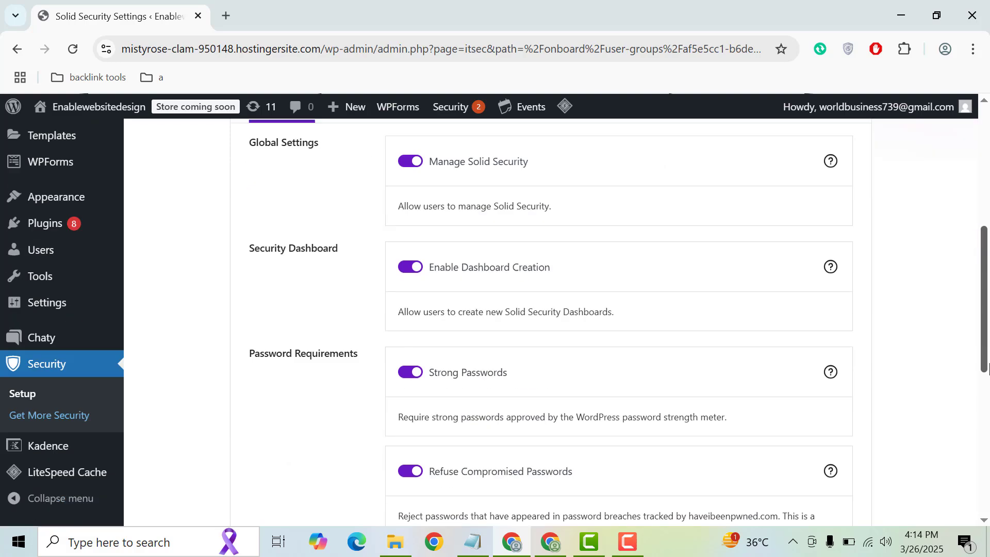
drag(988, 383, 985, 516)
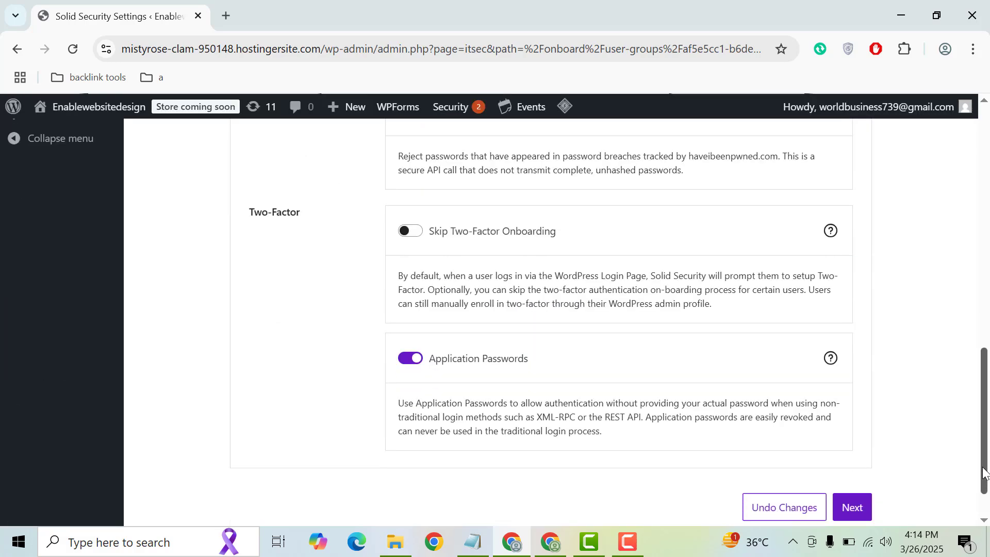
click(851, 504)
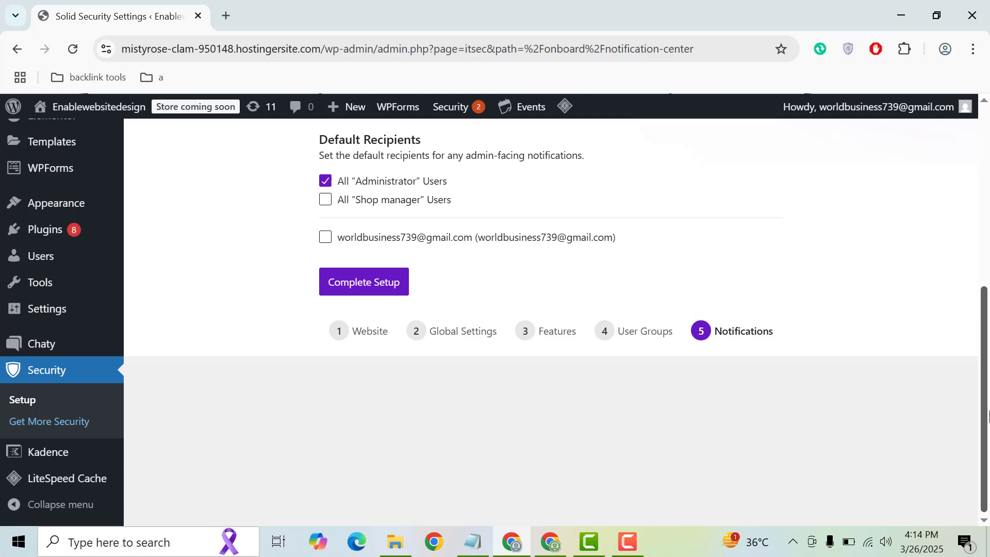
- Complete Setup with all Administrator users as recipients and wait while the site is secured
click(372, 280)
click(986, 227)
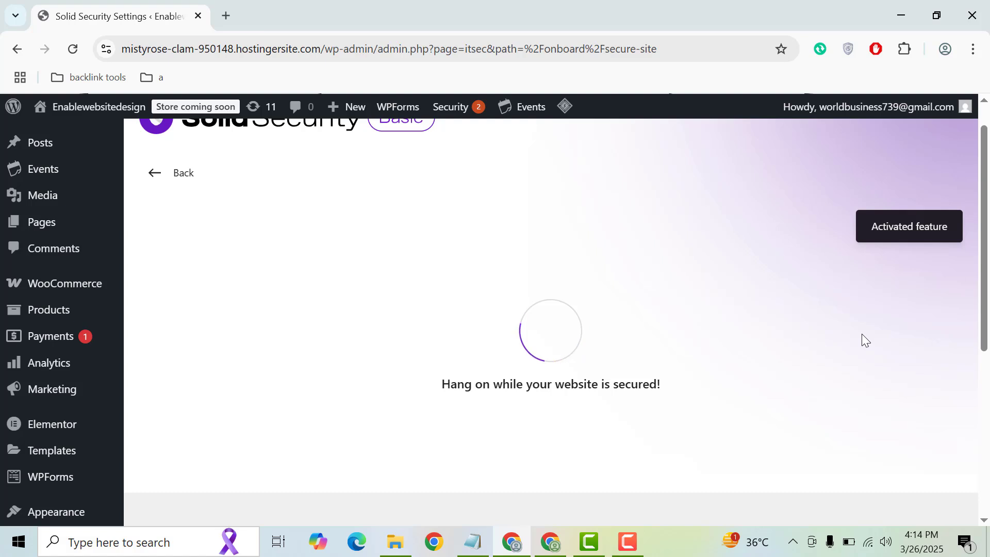
scroll(984, 234, up, 1)
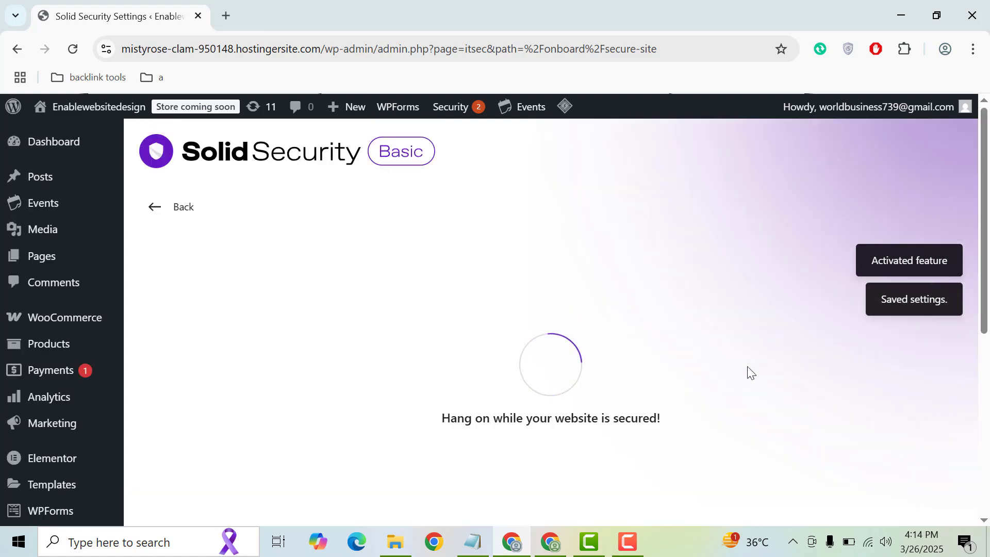